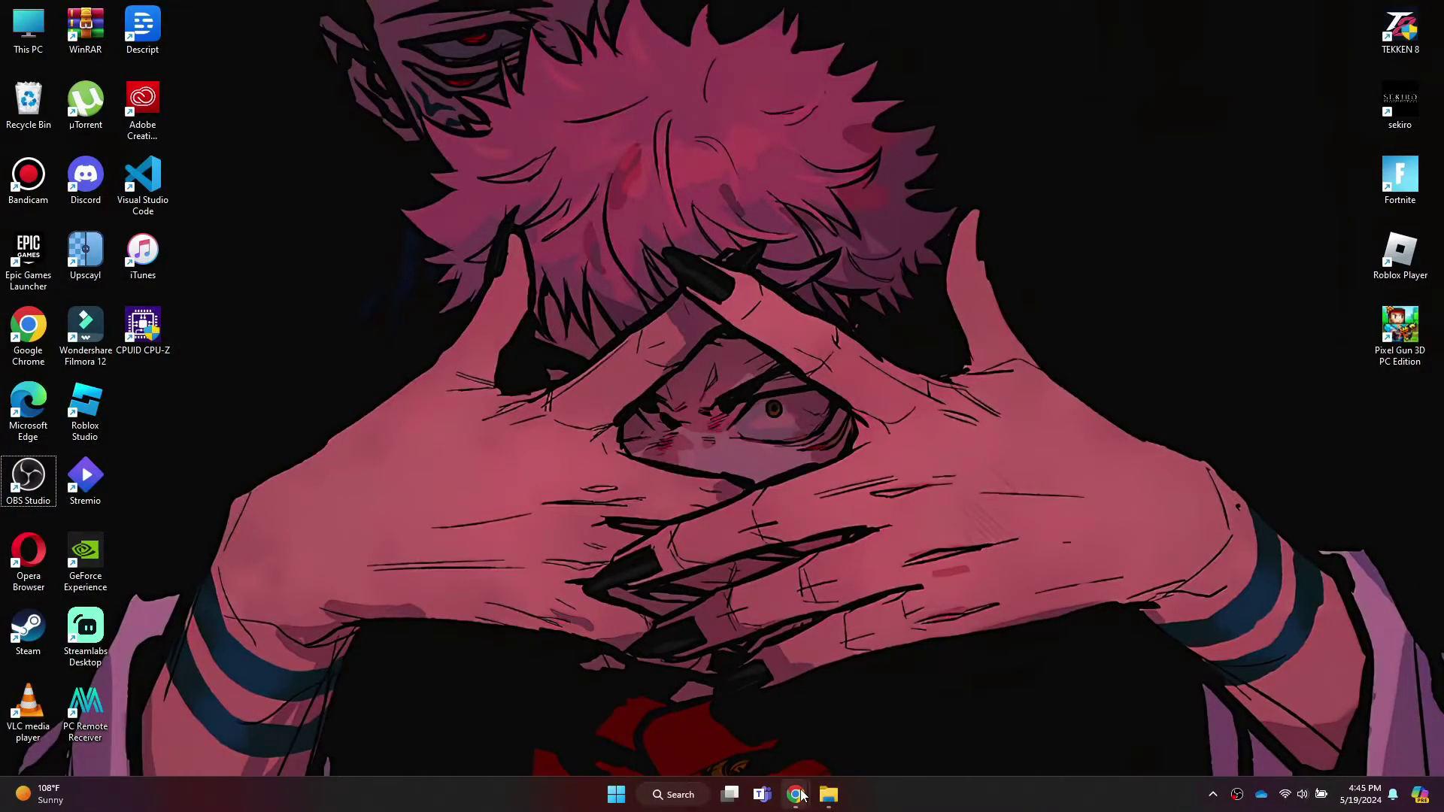
- Search Google in Chrome for 'hyper wallet account creation'
left_click(795, 794)
type("hyper")
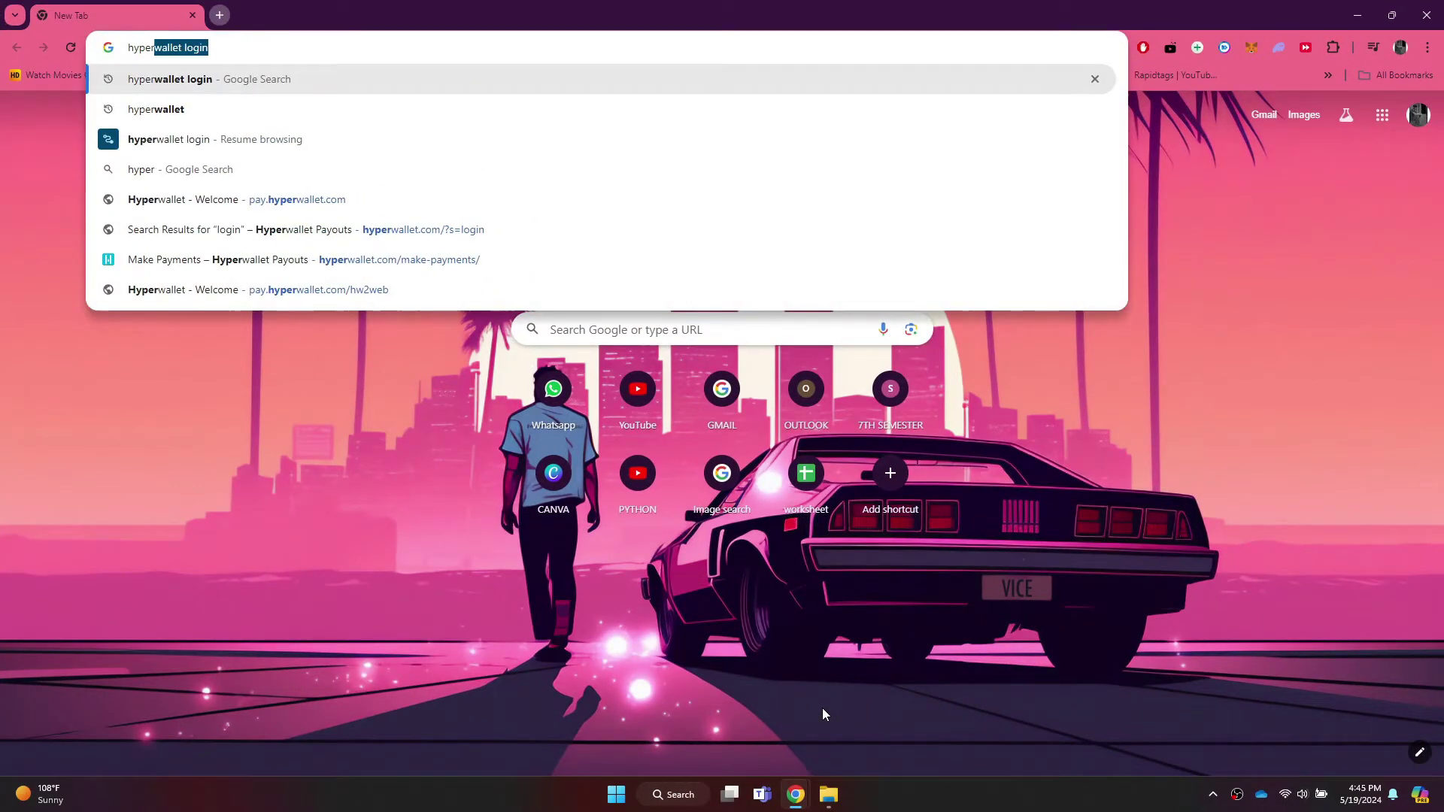
type(" wallet account creat")
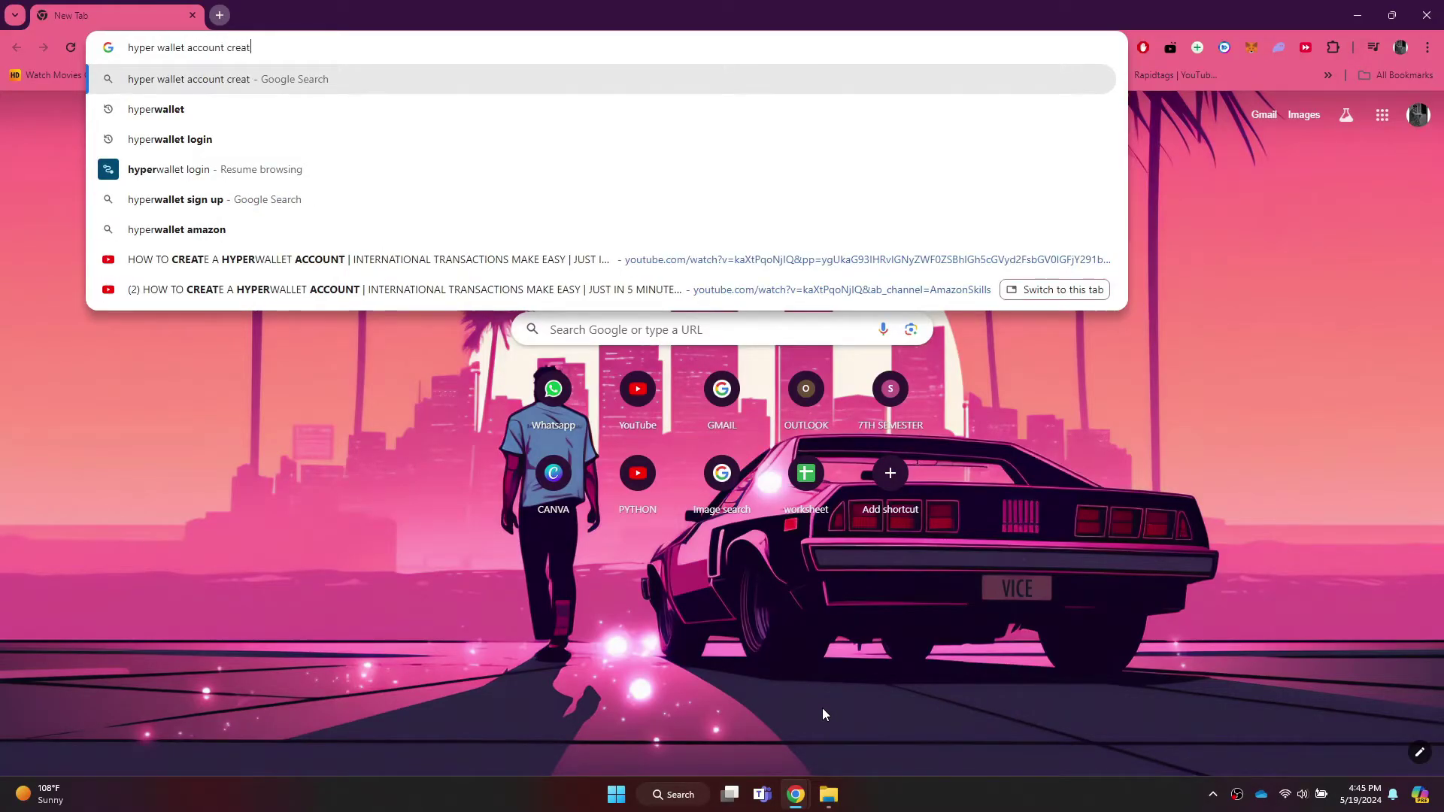
type("ion")
key("Return")
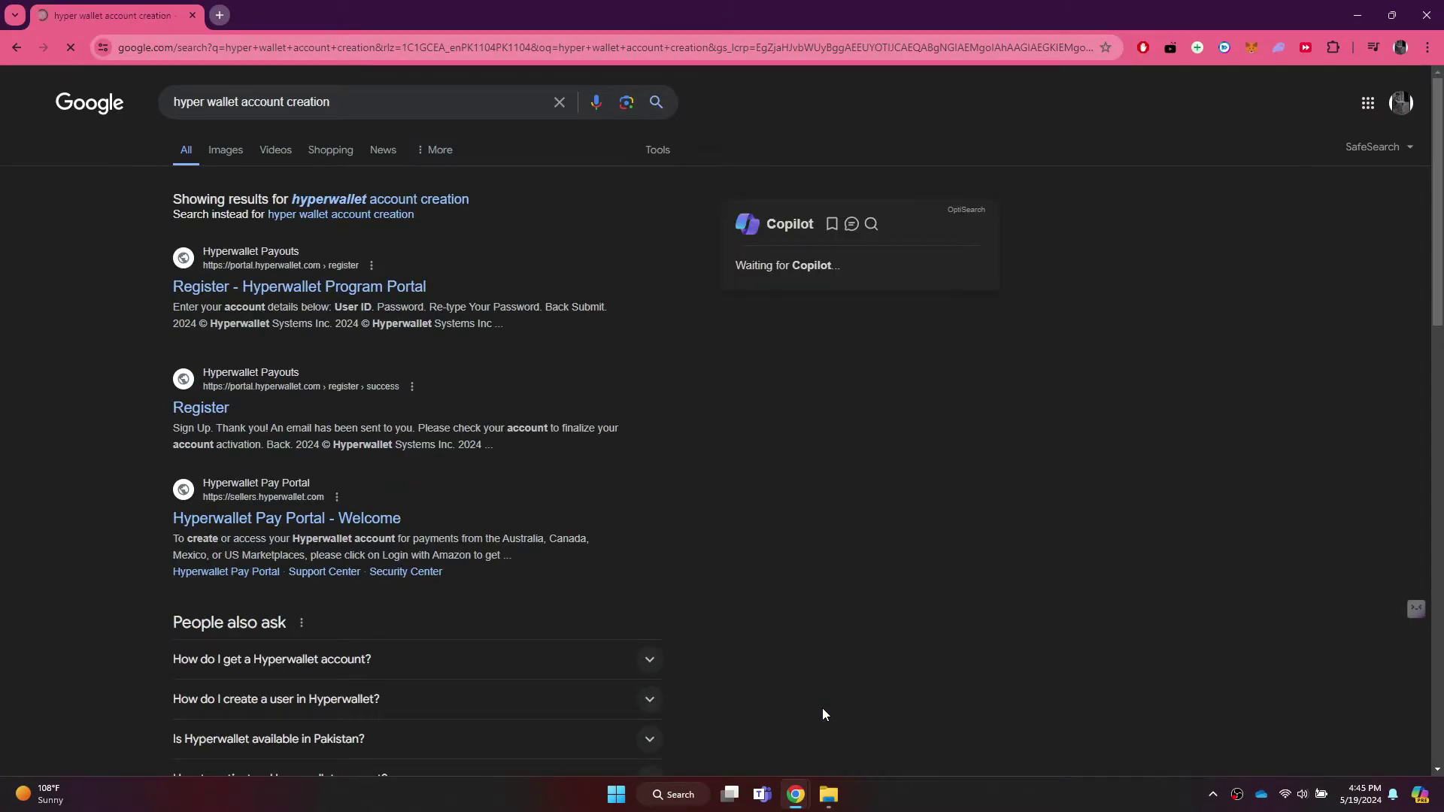
- Open the Hyperwallet sandbox registration page and autofill the first and last name
left_click(345, 285)
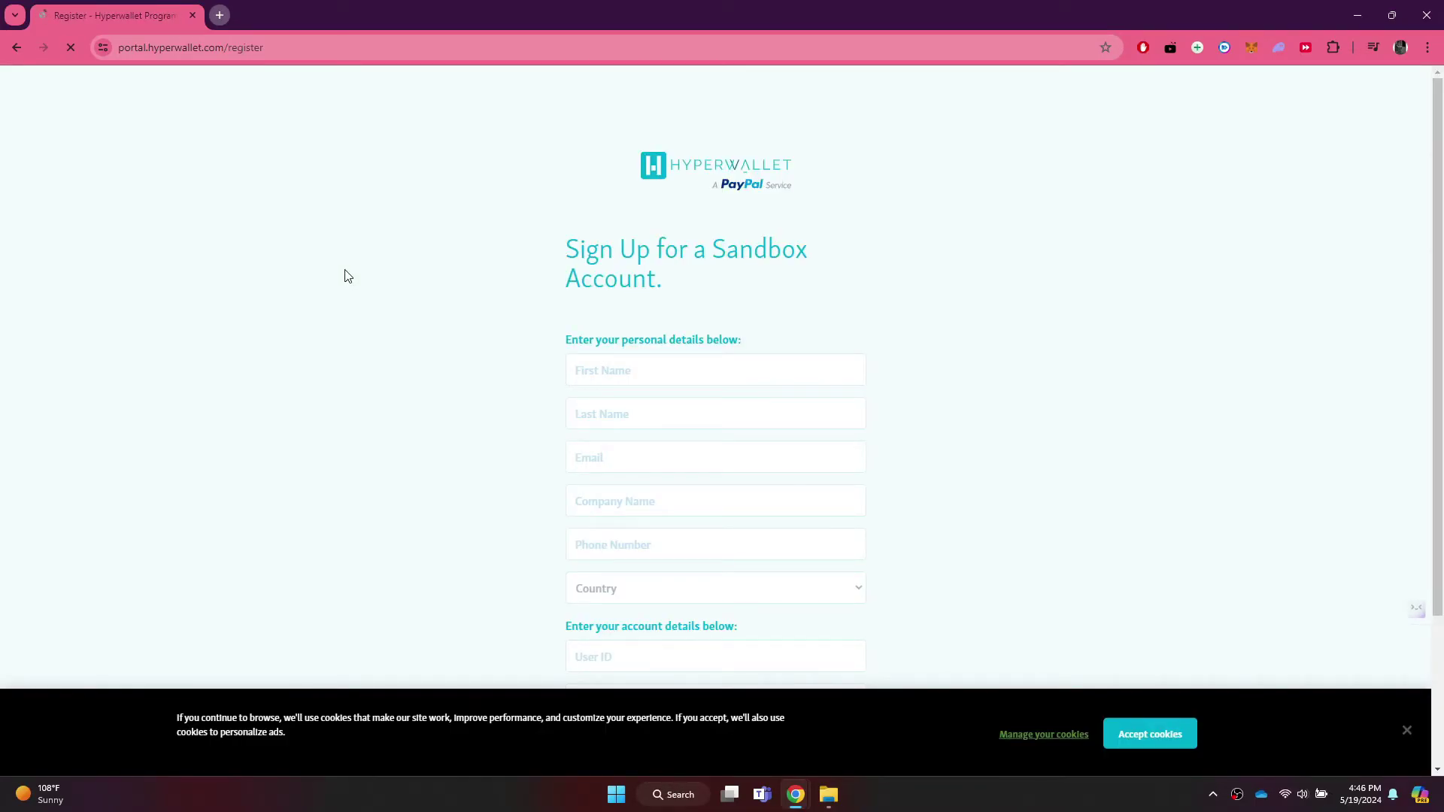
left_click(618, 364)
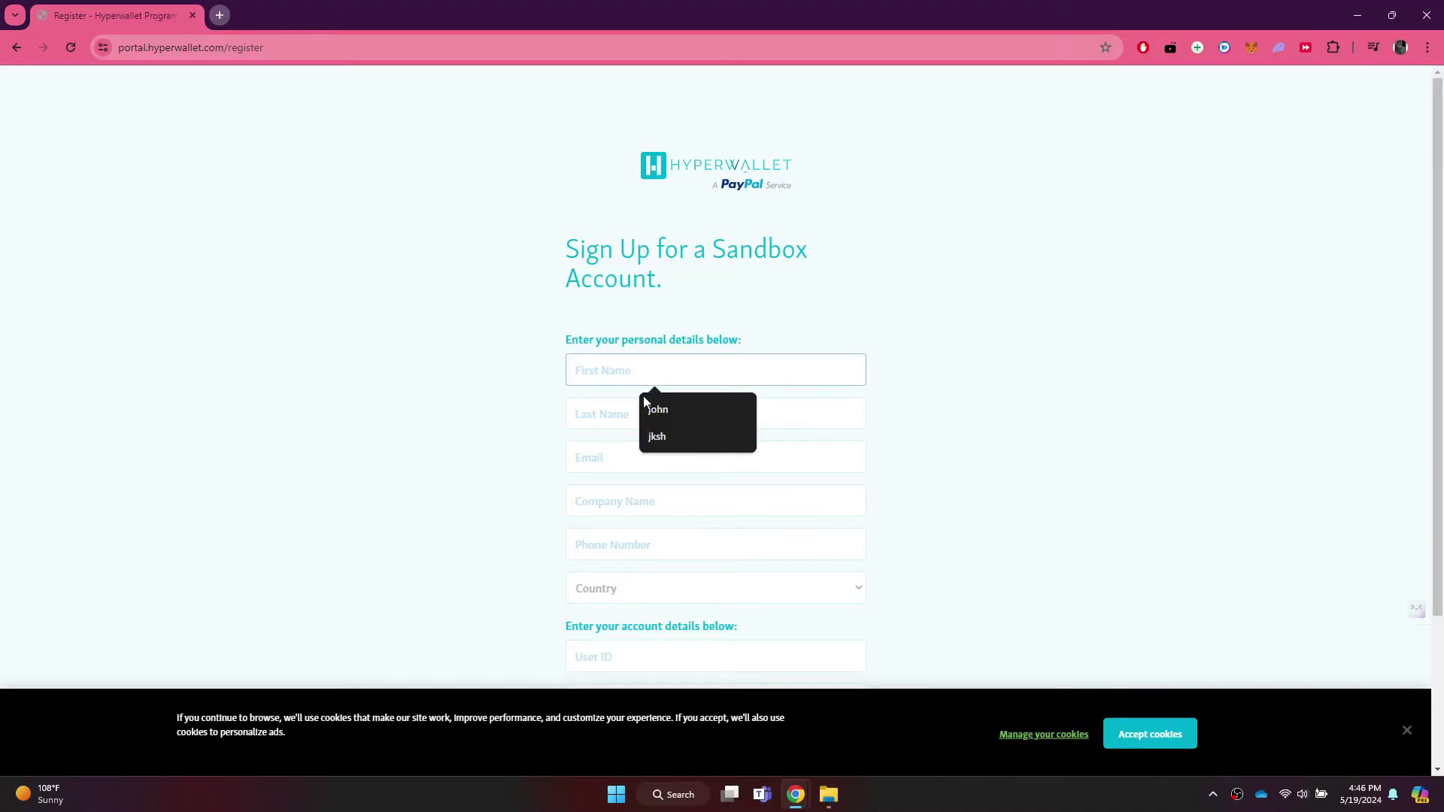
left_click(658, 408)
- Autofill email, phone and Pakistan as country, then fill in the company name
left_click(653, 453)
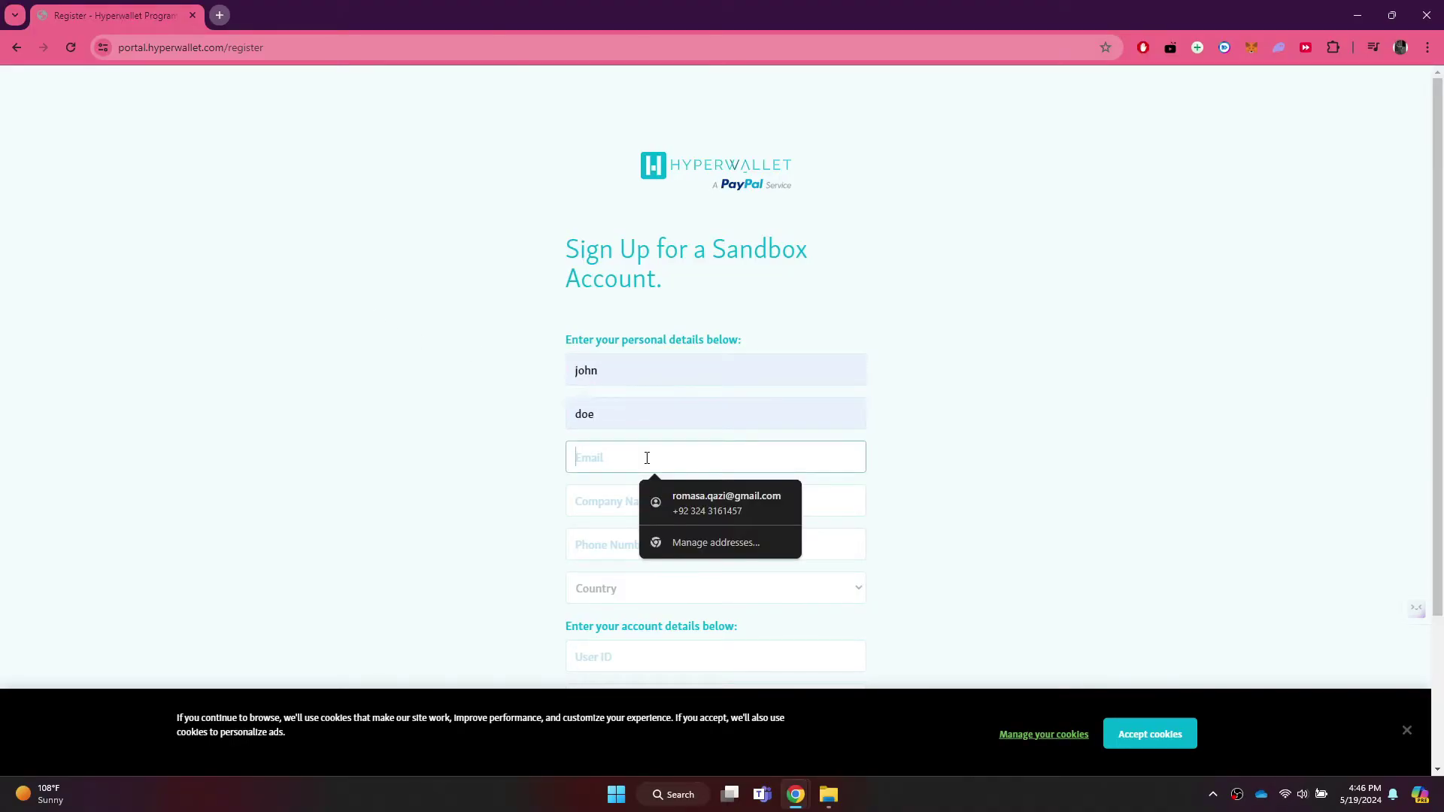
left_click(664, 486)
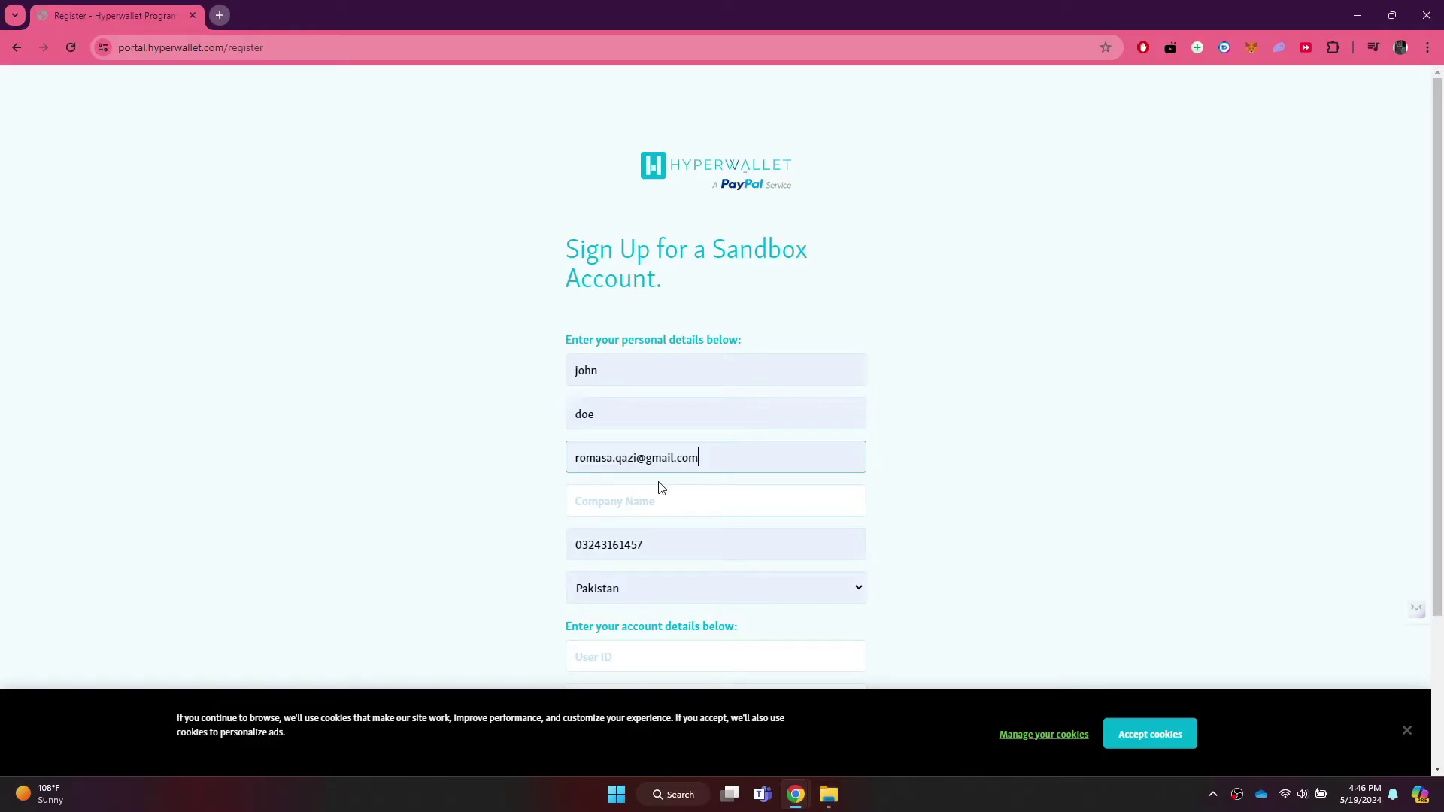
left_click(659, 488)
left_click(674, 557)
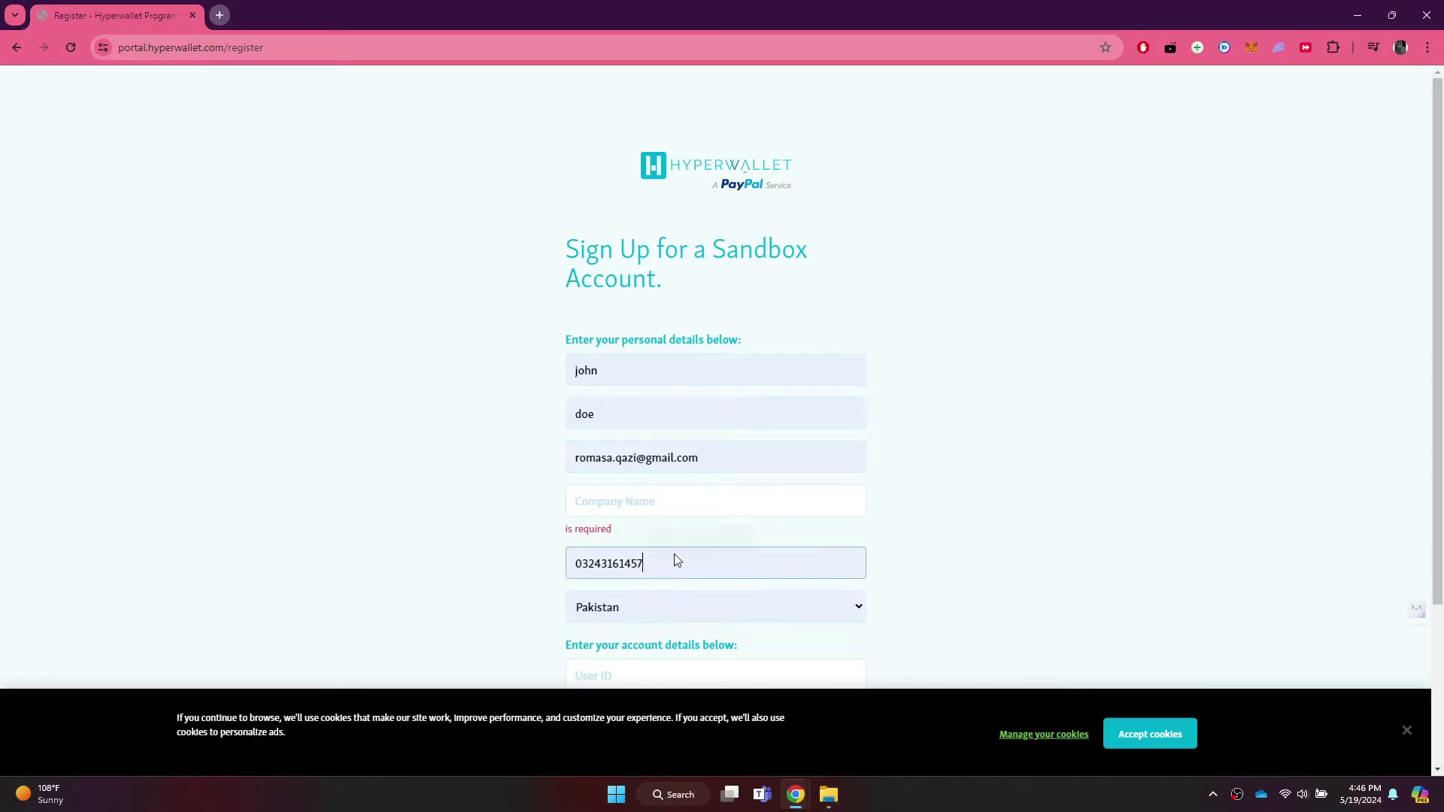
left_click(661, 503)
type("everiana")
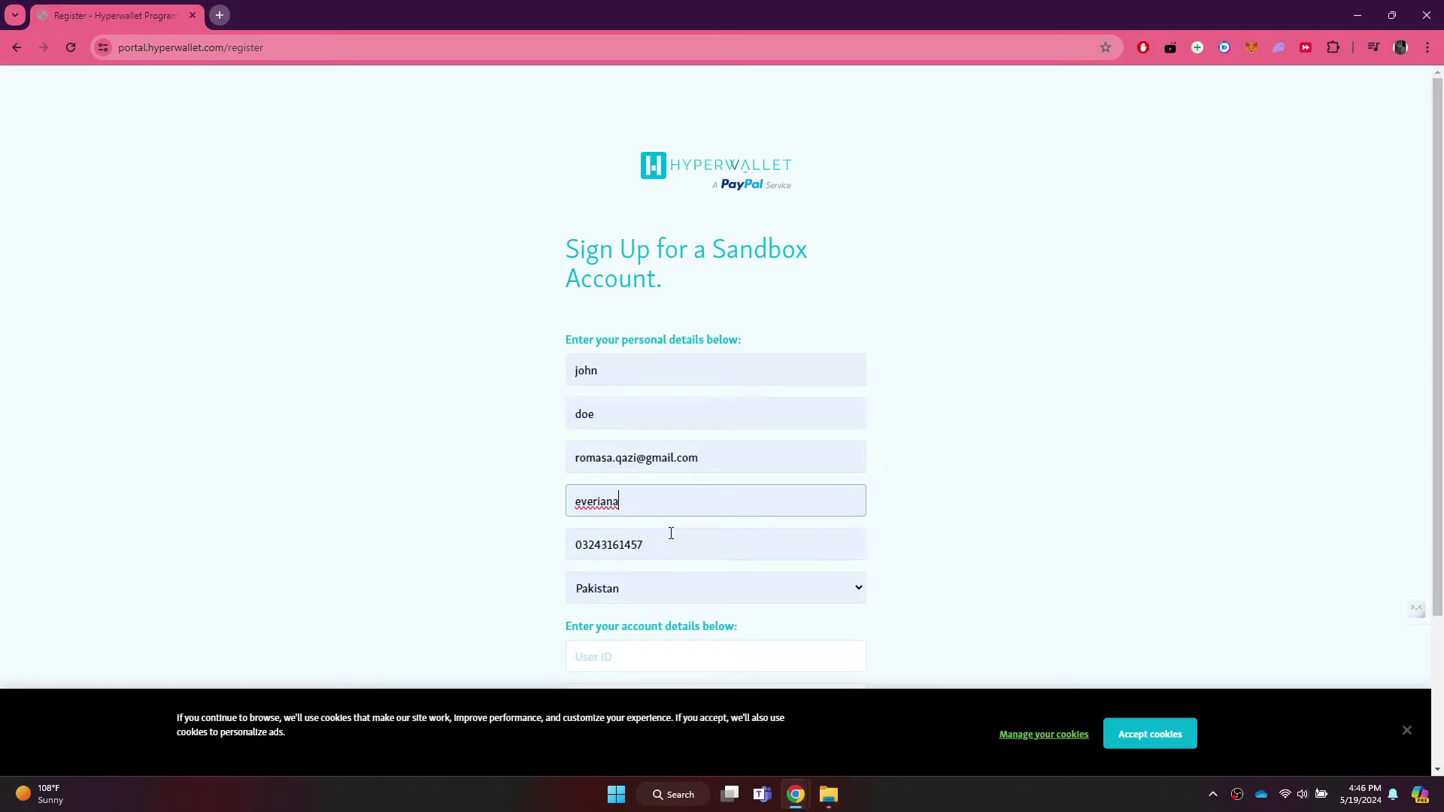
scroll(673, 532, "down", 2)
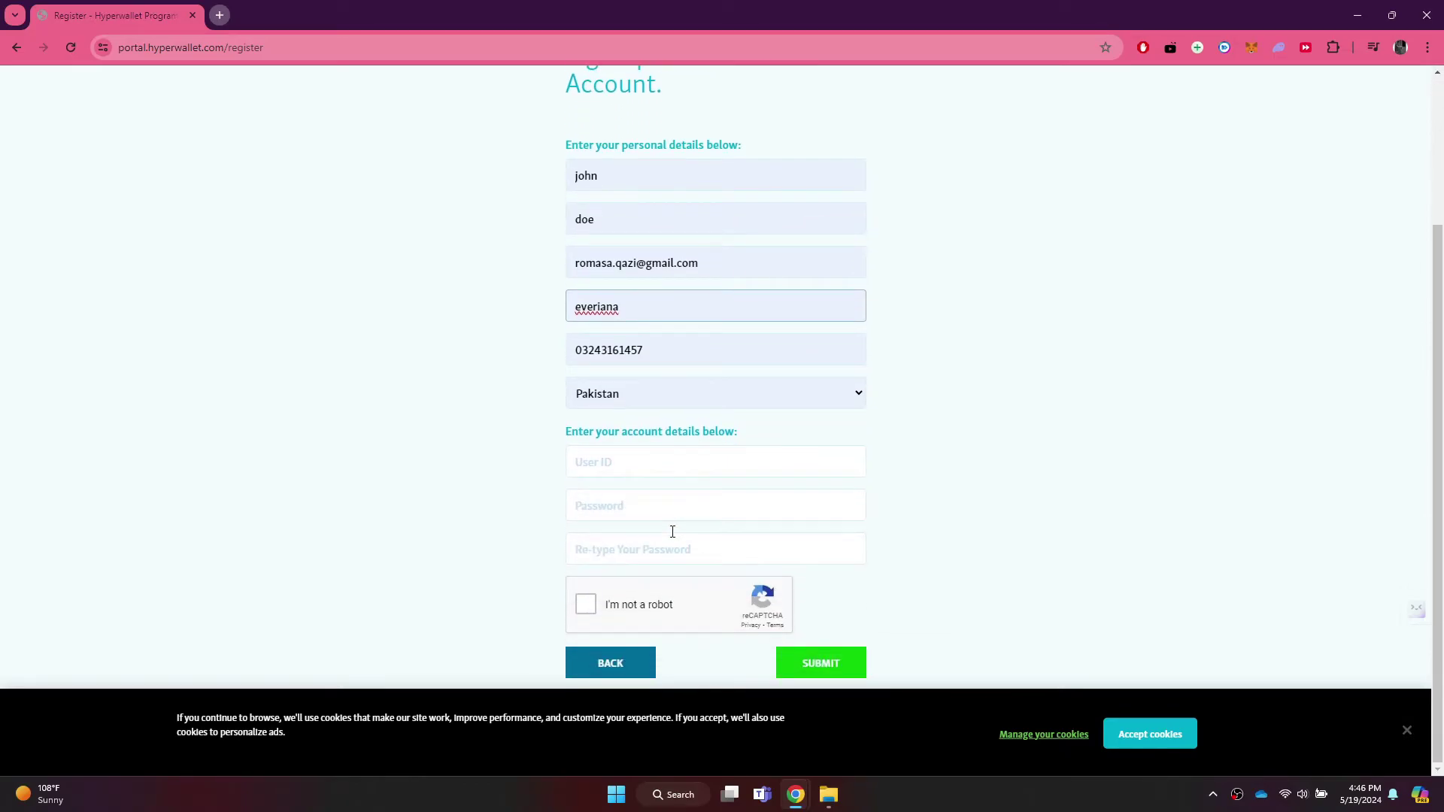
- Enter a user ID, enter and re-type the password, and tick the reCAPTCHA checkbox
left_click(655, 470)
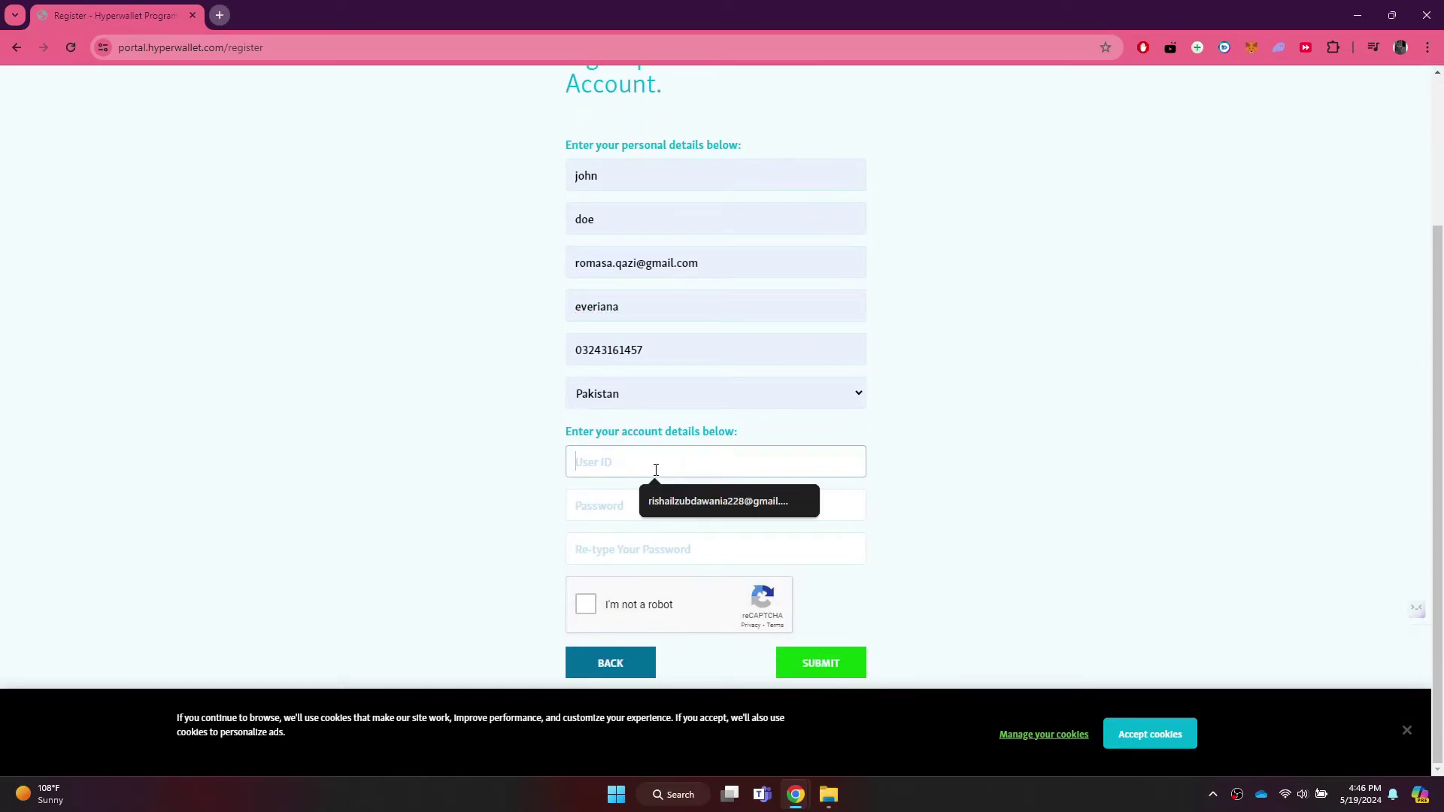
left_click(617, 494)
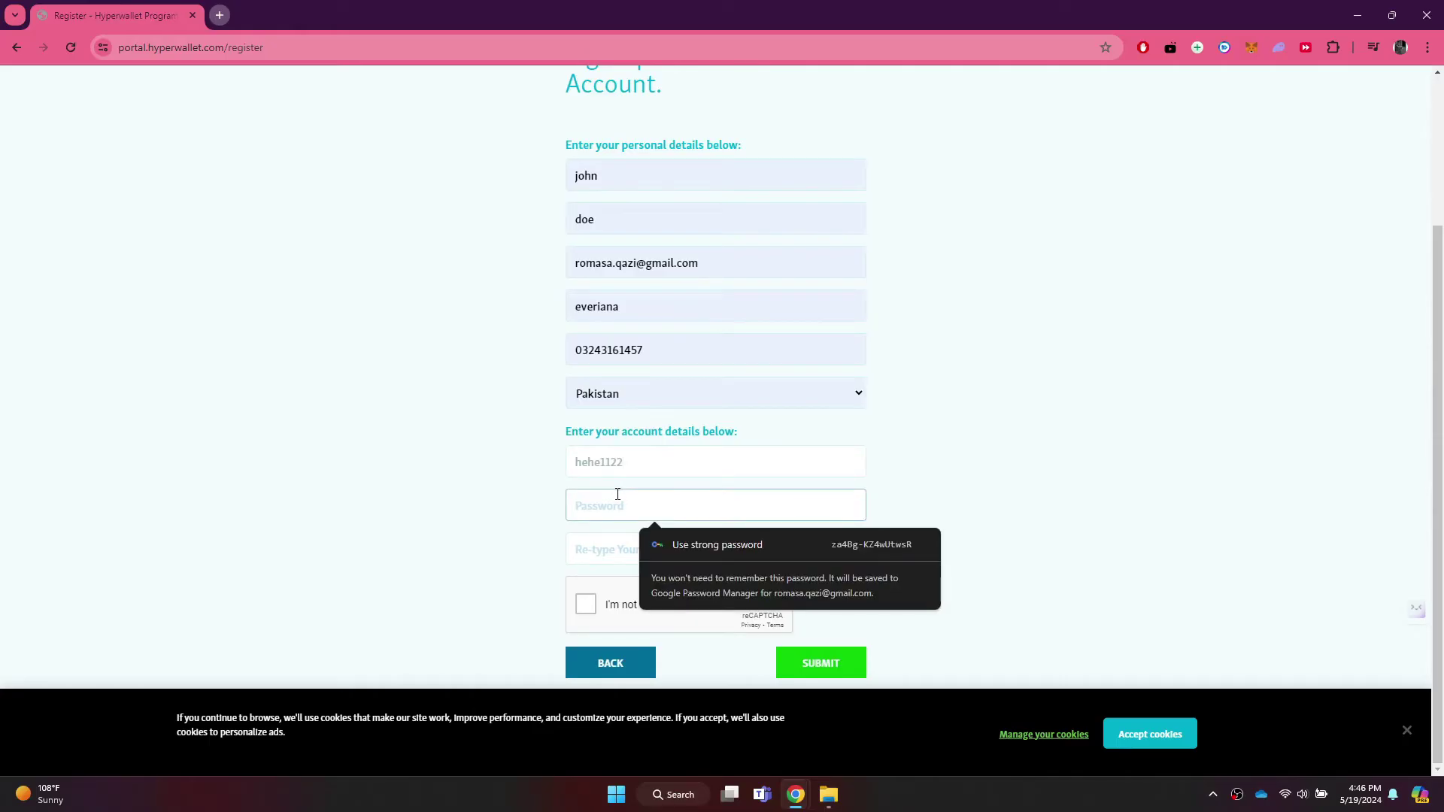
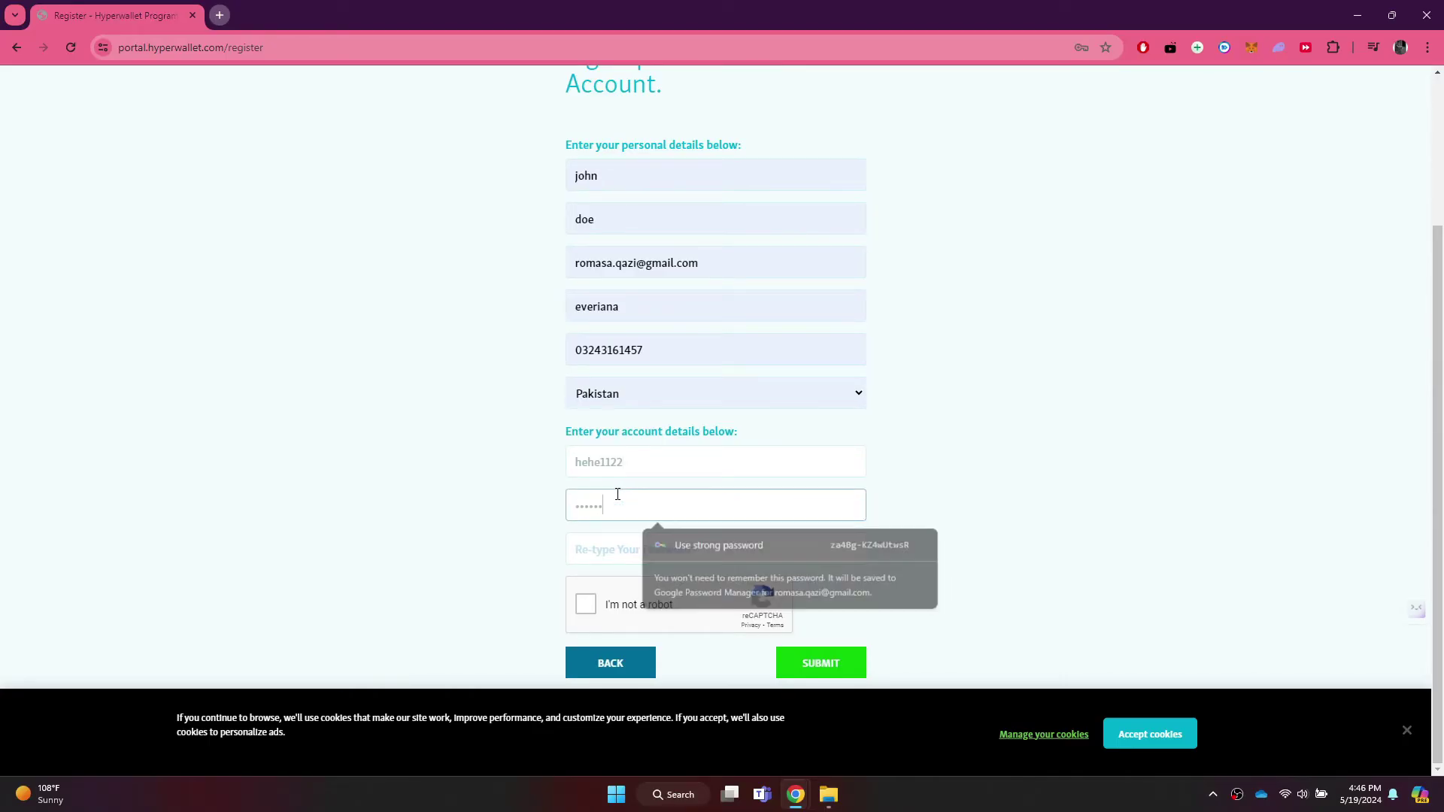
left_click(621, 546)
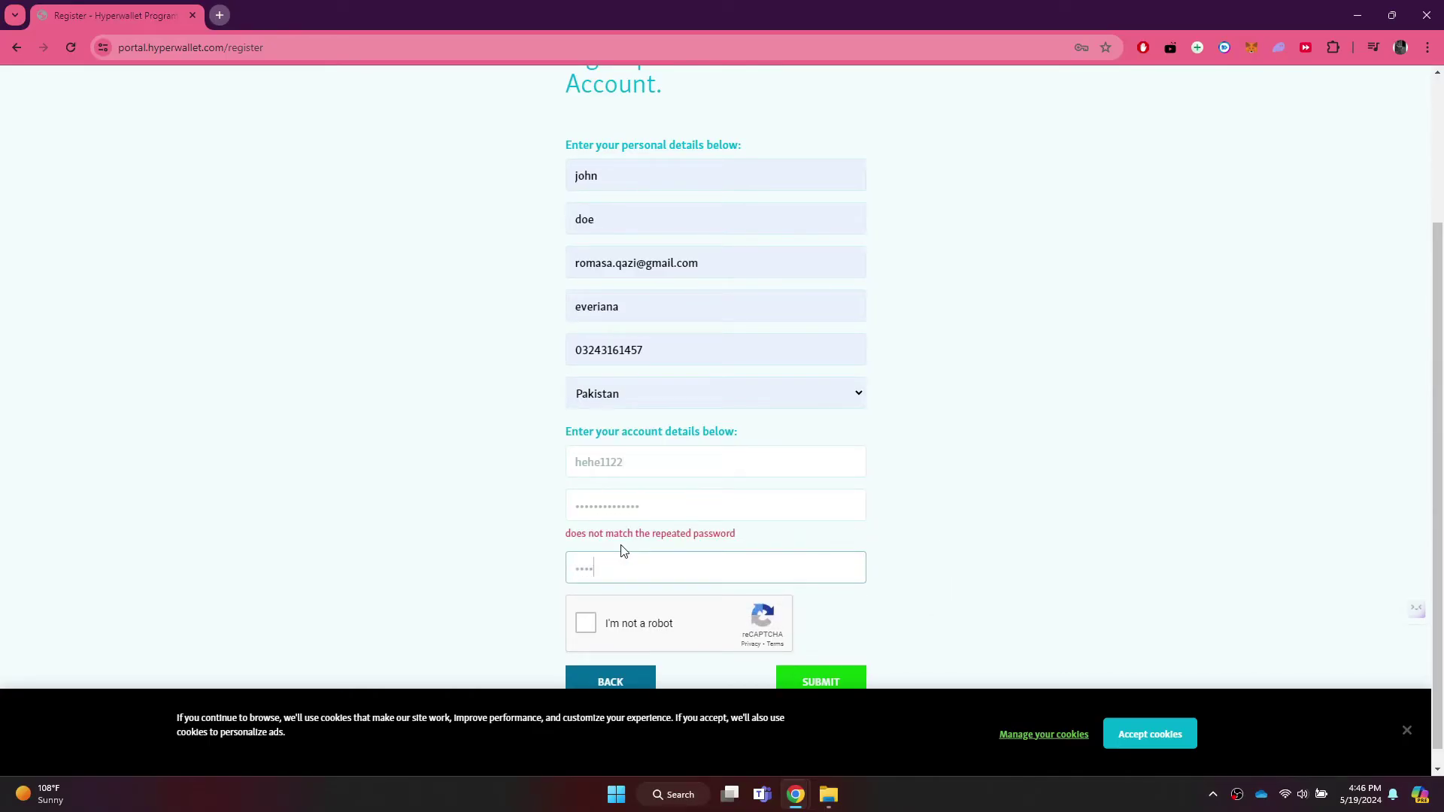
left_click(585, 607)
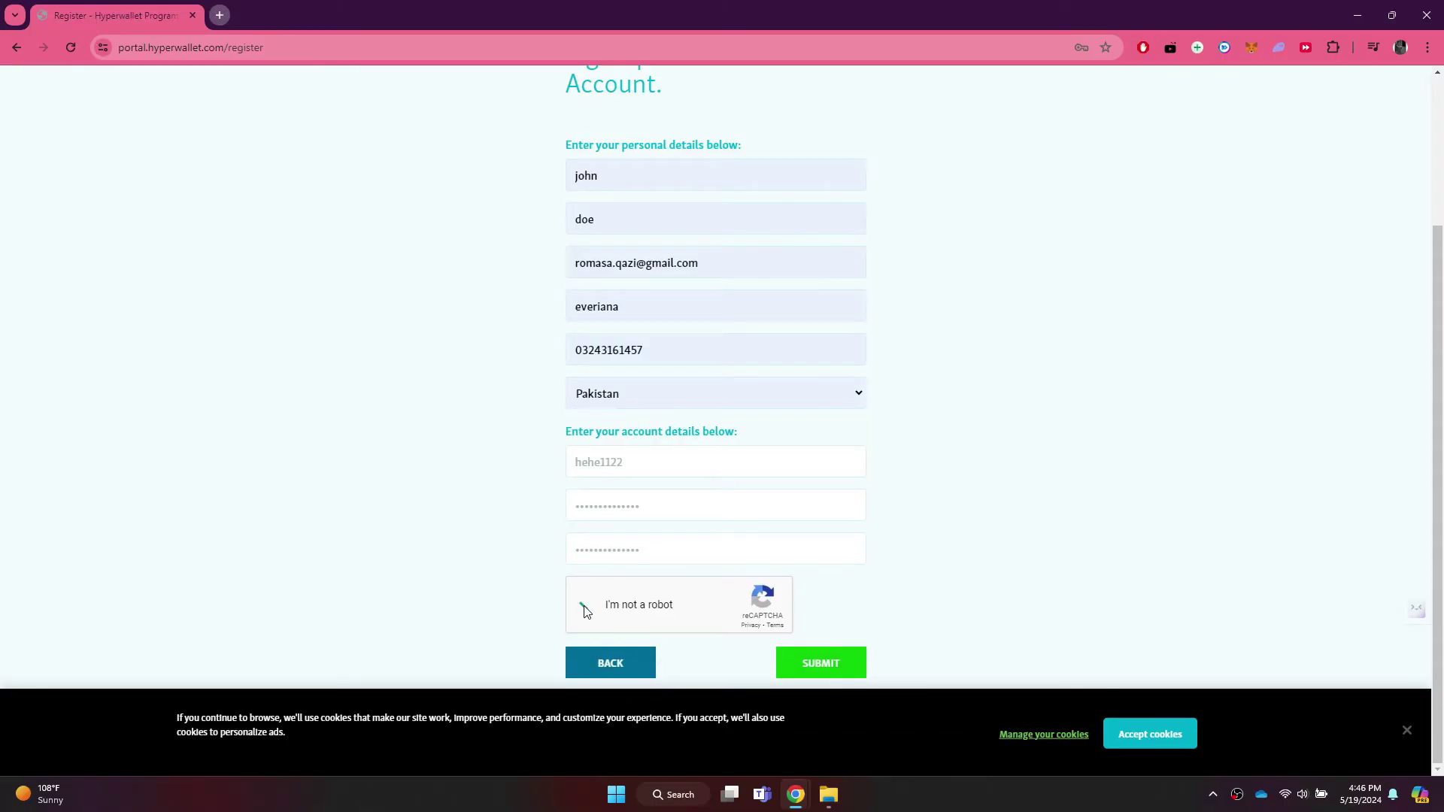
- Submit the sandbox sign-up form and open a new browser tab
left_click(836, 661)
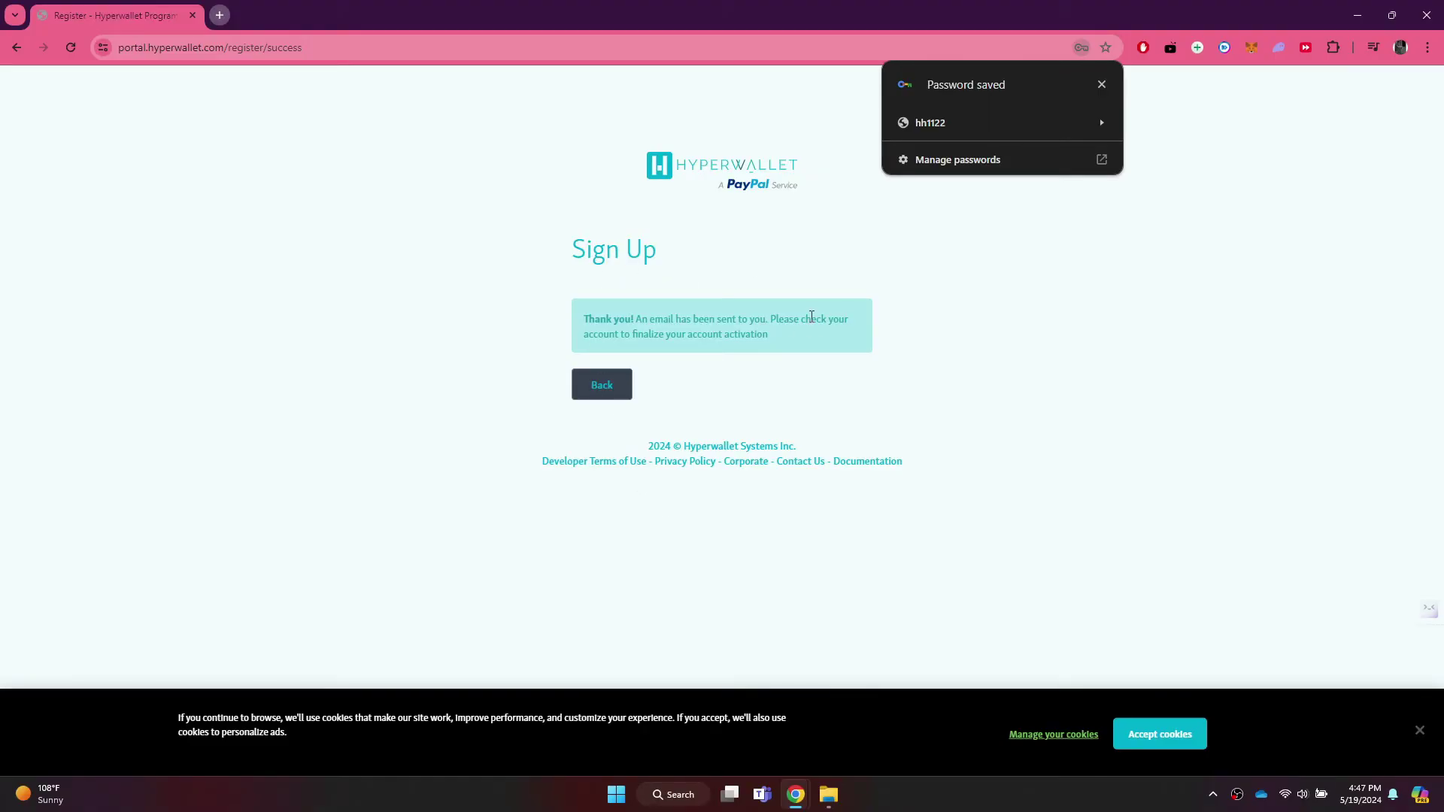
left_click(219, 15)
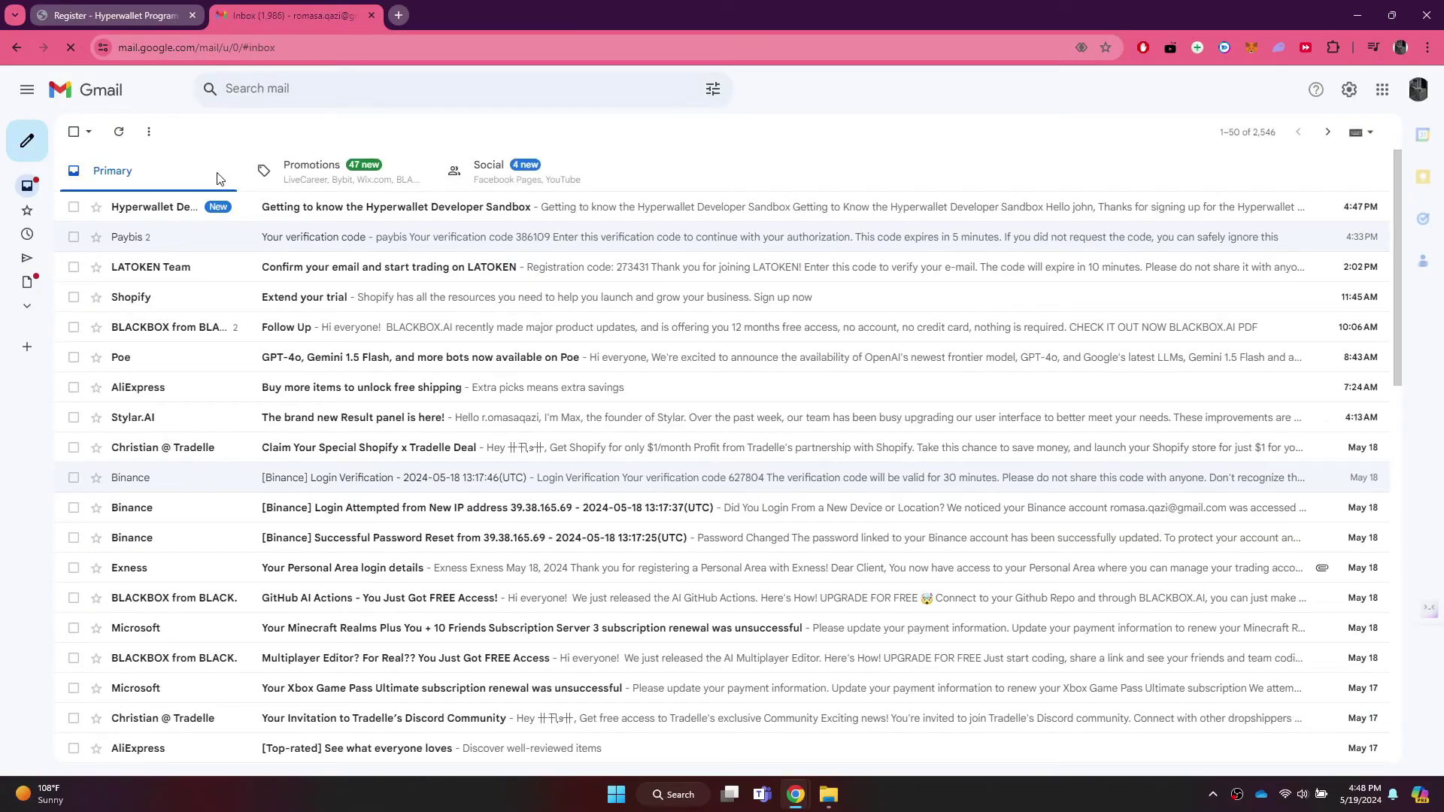
- Open the 'Getting to know the Hyperwallet Developer Sandbox' welcome email in Gmail
left_click(217, 206)
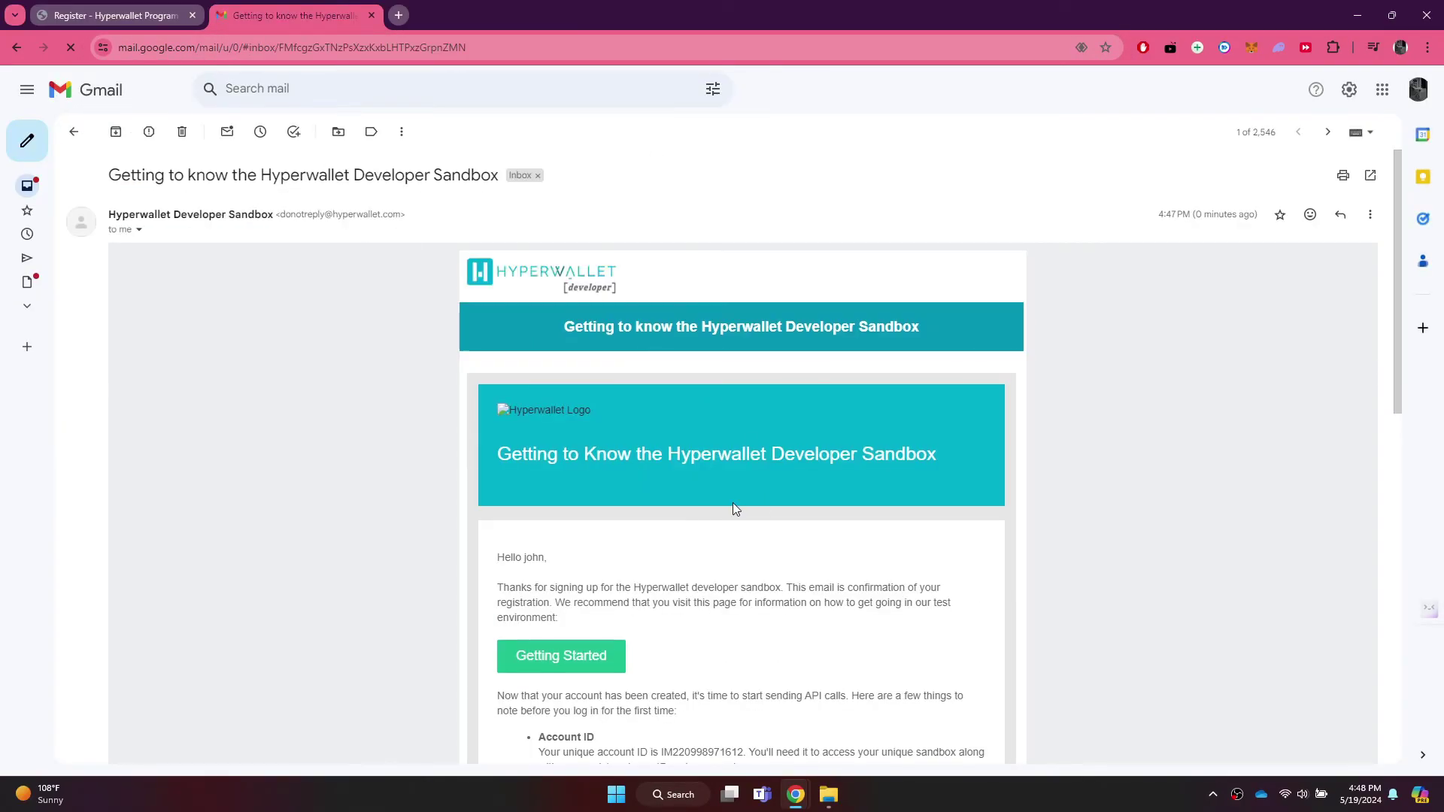
scroll(733, 509, "down", 2)
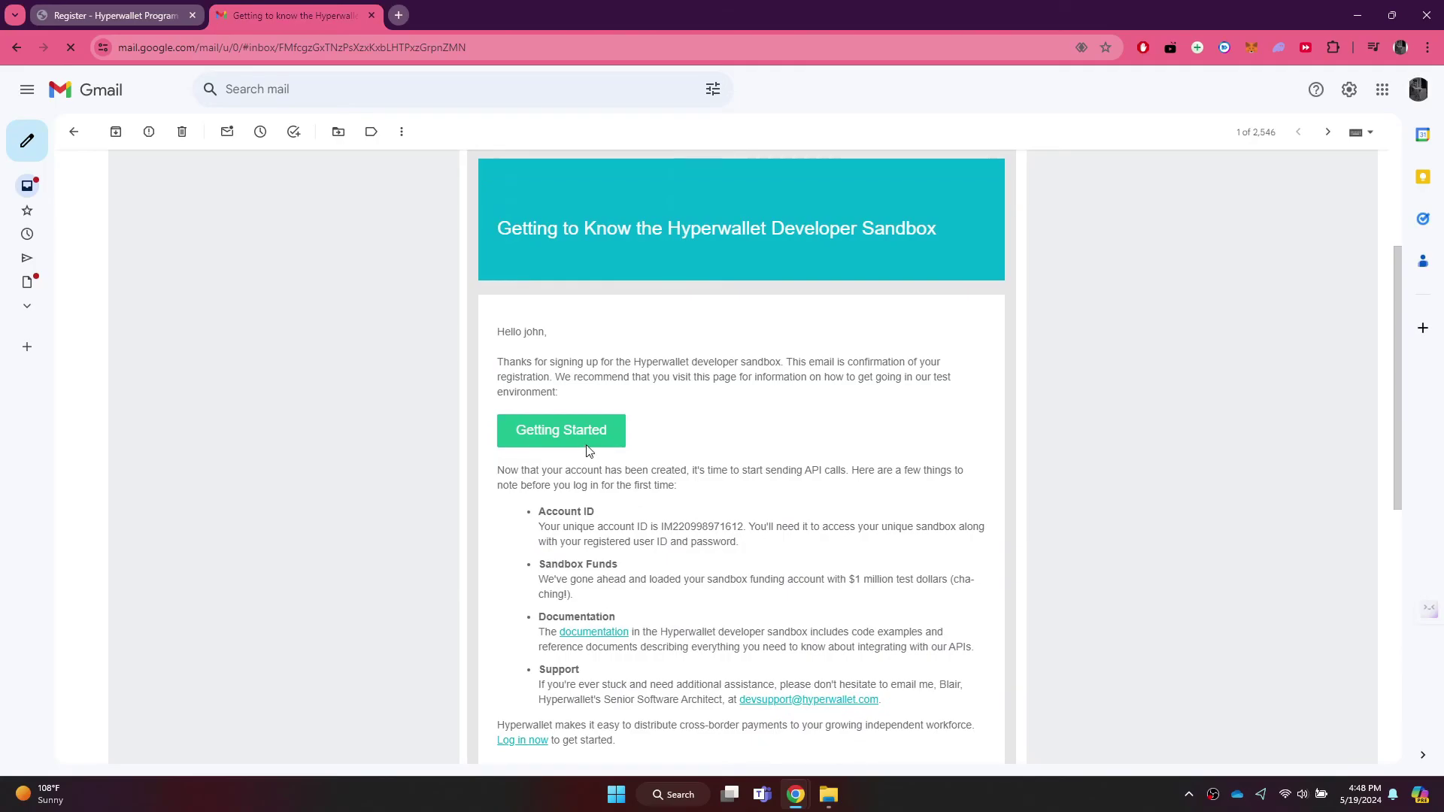
left_click(585, 435)
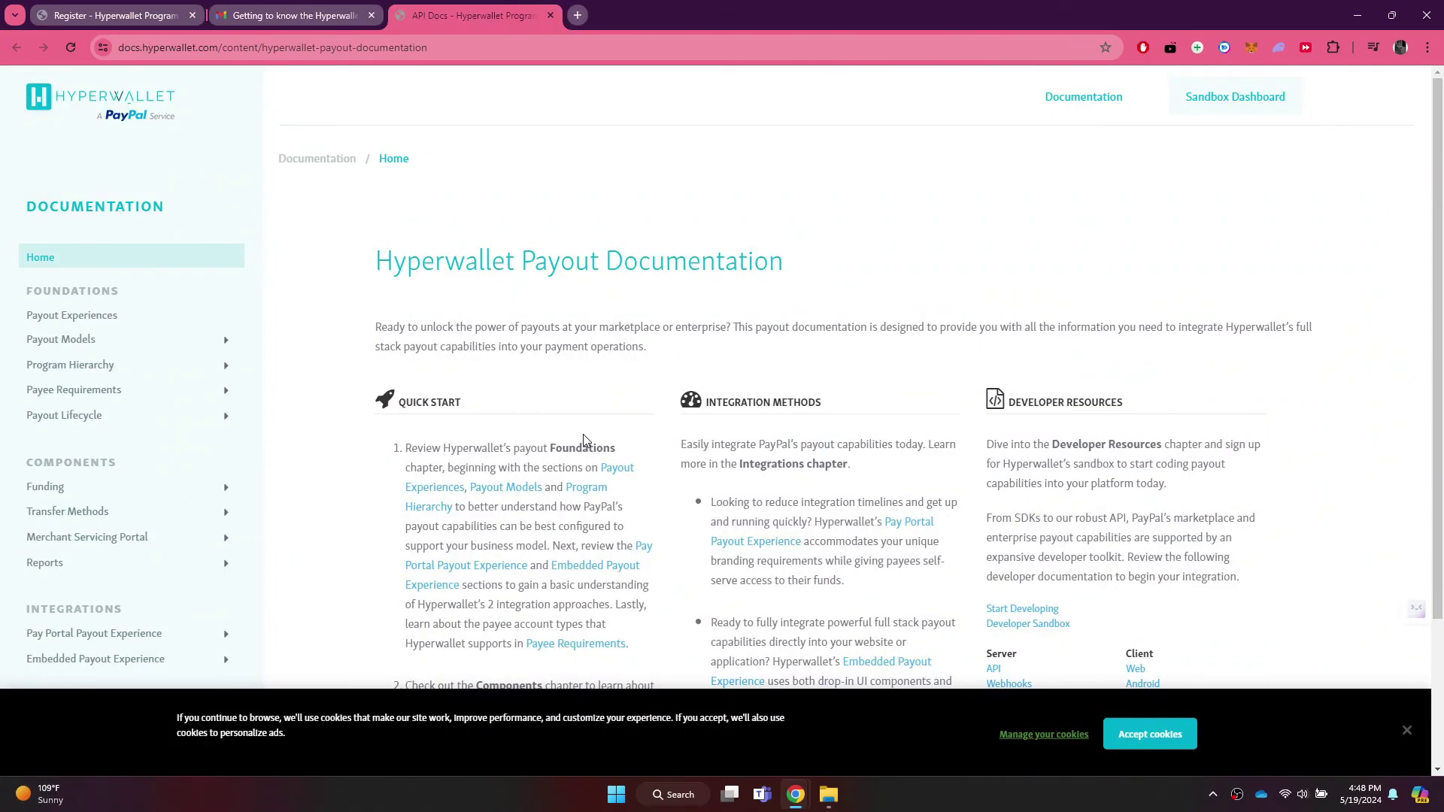
scroll(583, 437, "down", 2)
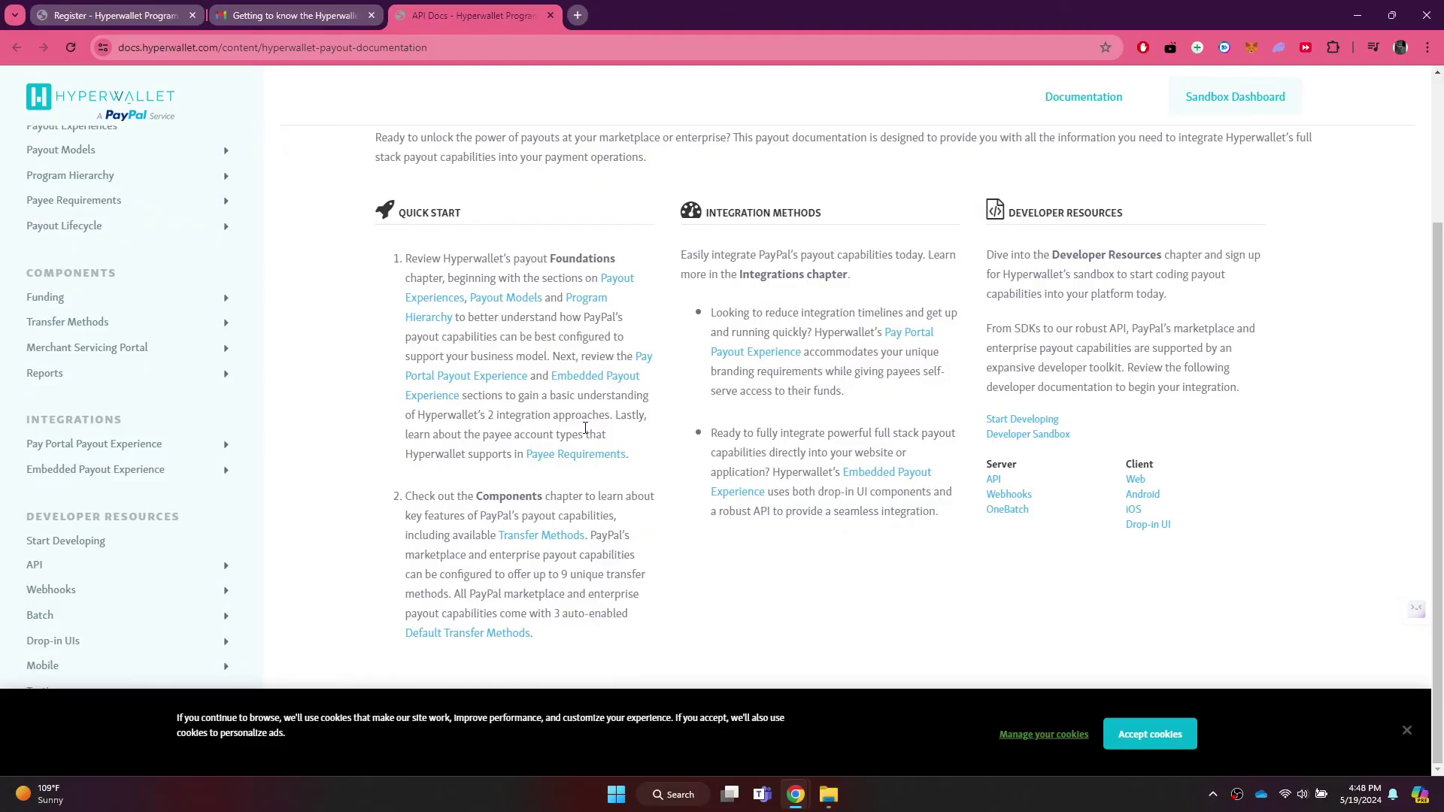
scroll(585, 431, "up", 2)
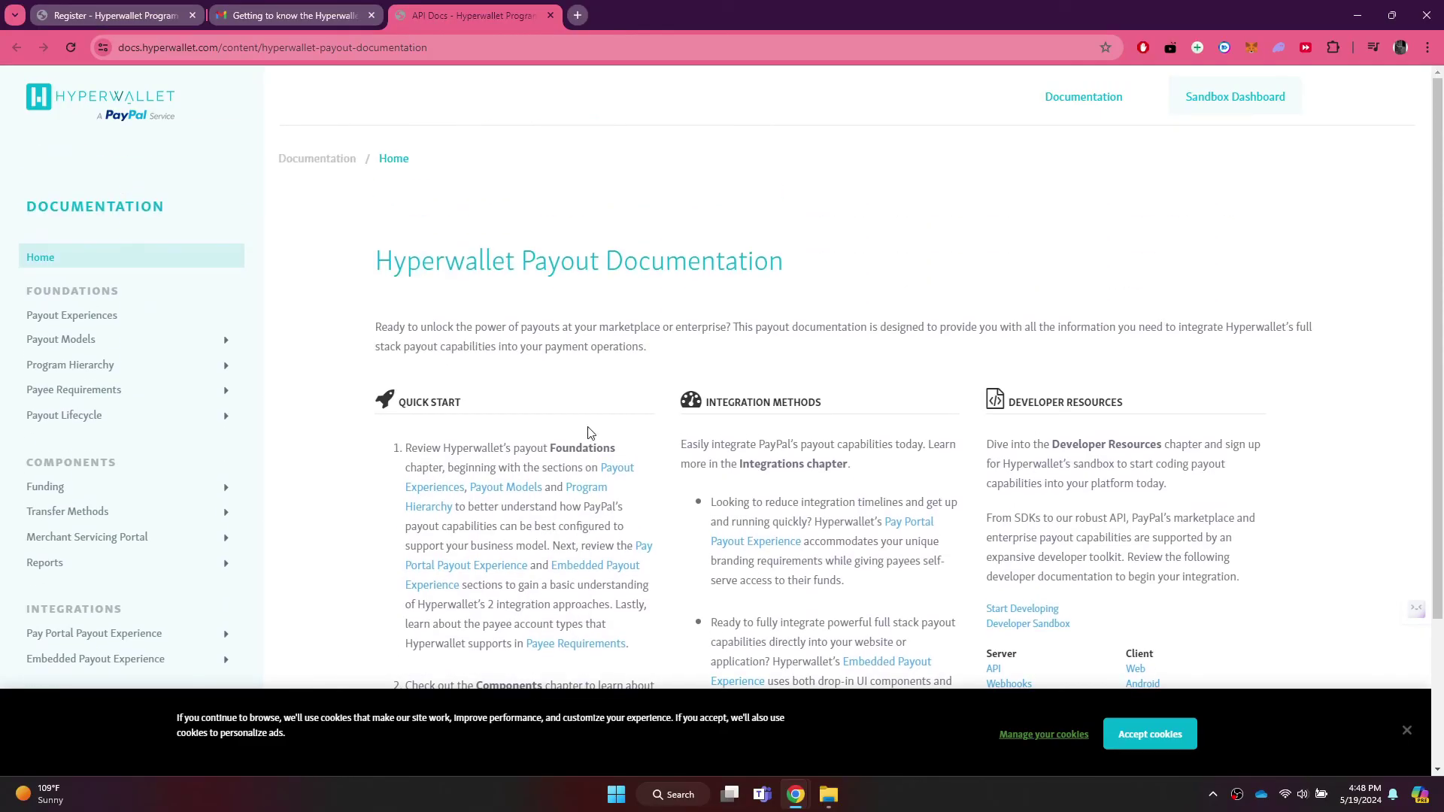